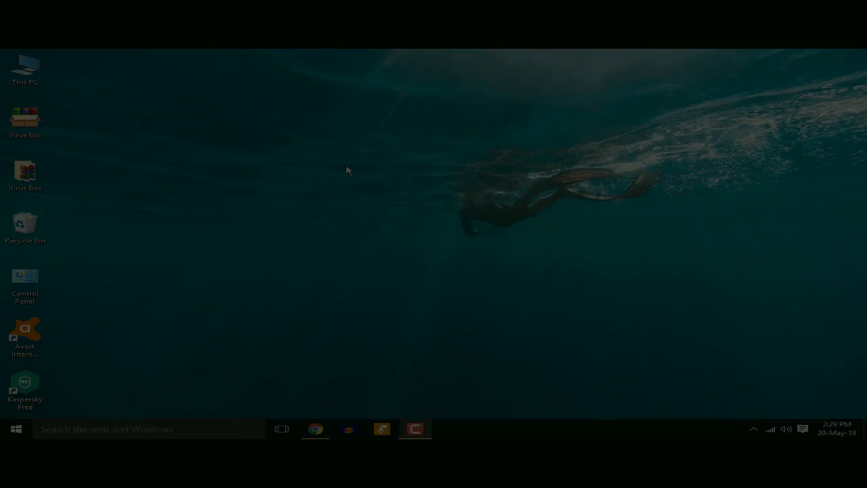
Switch to Chrome and keep browsing Kaspersky's global website on the free antivirus page
right_click(342, 165)
left_click(369, 190)
left_click(315, 432)
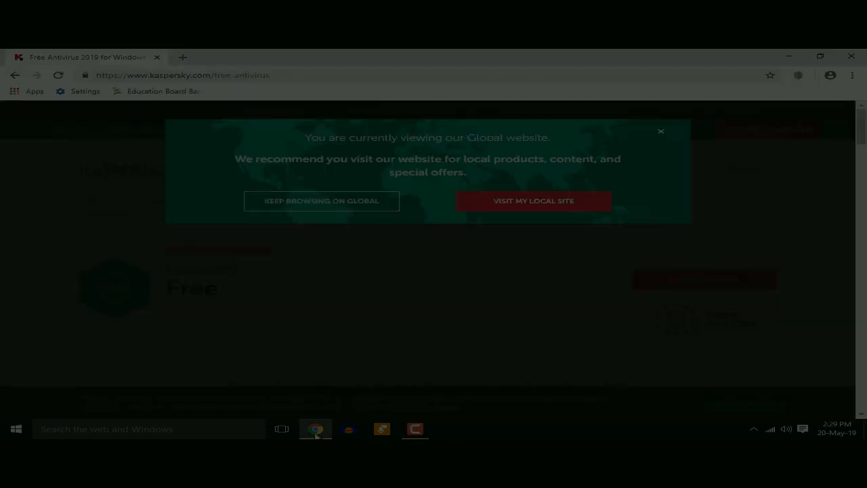
left_click(335, 206)
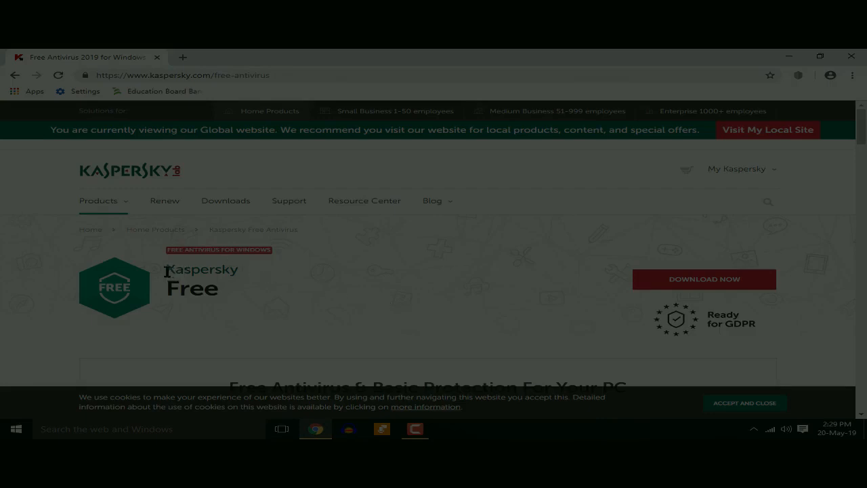
Highlight the Kaspersky Free product title at the head of the free antivirus page
left_click_drag(167, 271, 243, 296)
left_click(494, 302)
left_click_drag(167, 272, 242, 296)
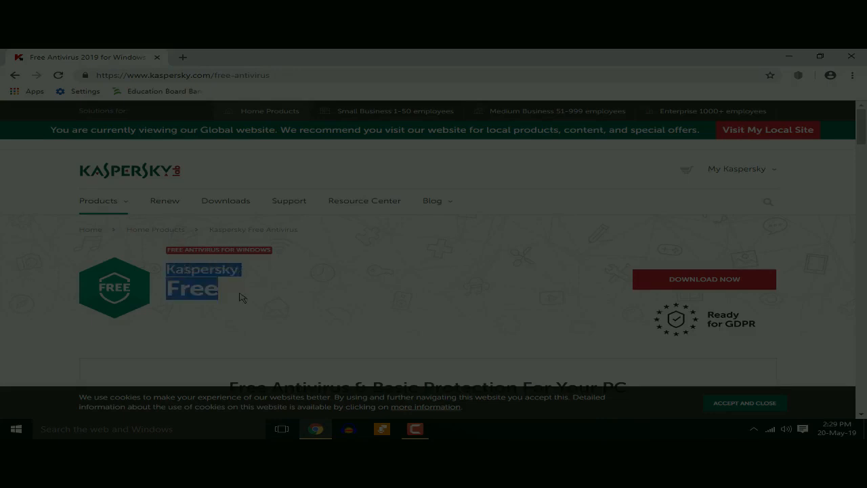
left_click(495, 302)
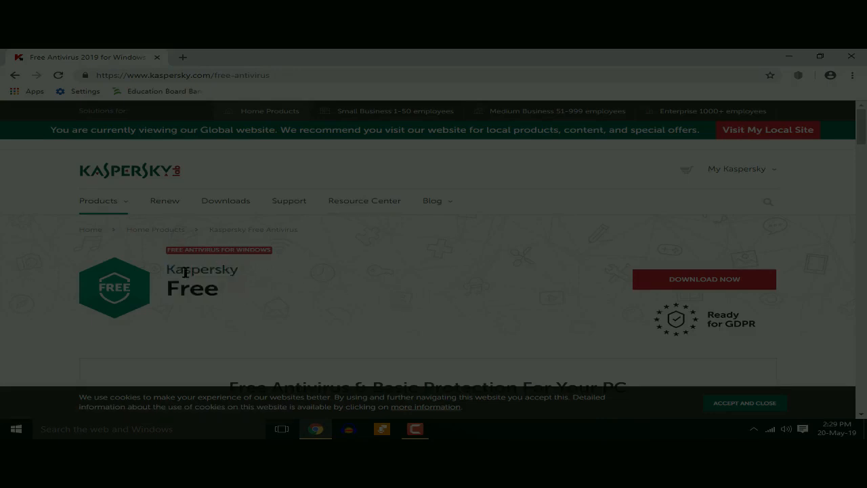
left_click_drag(167, 272, 240, 296)
left_click(495, 302)
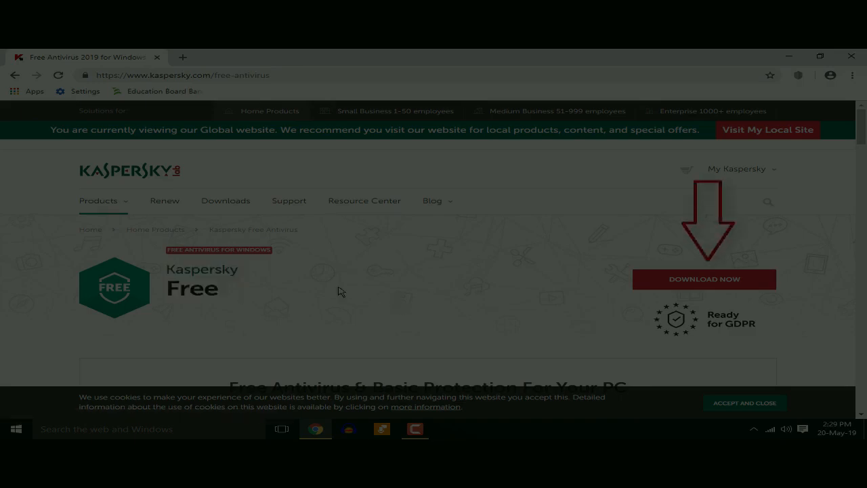
left_click_drag(167, 271, 240, 295)
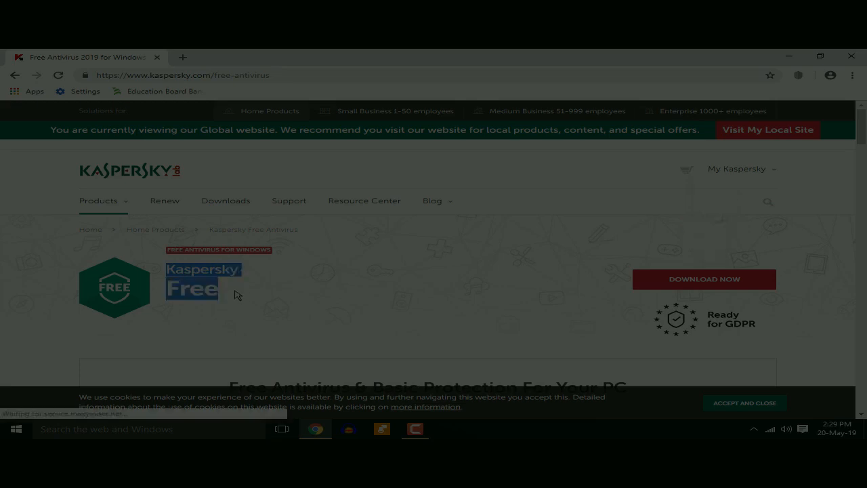
Review the sections on basic protection, keeping the PC secure and what the free antivirus includes
scroll(237, 293, "down", 2)
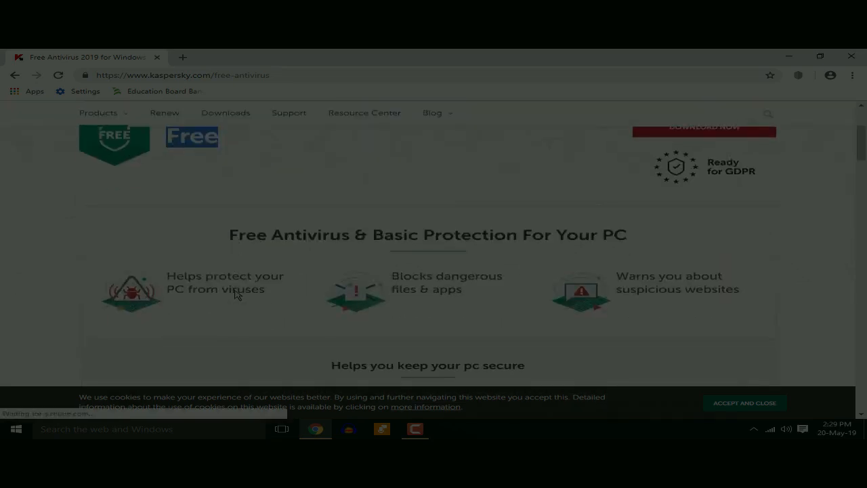
scroll(235, 291, "down", 2)
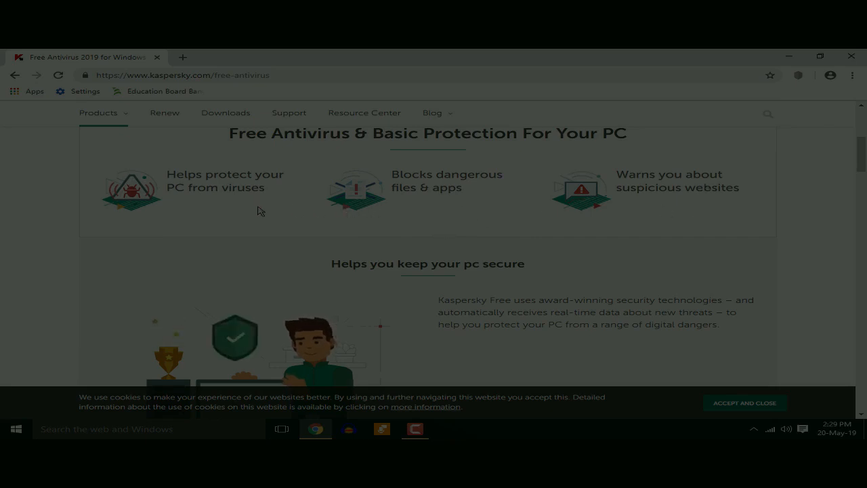
scroll(258, 211, "down", 2)
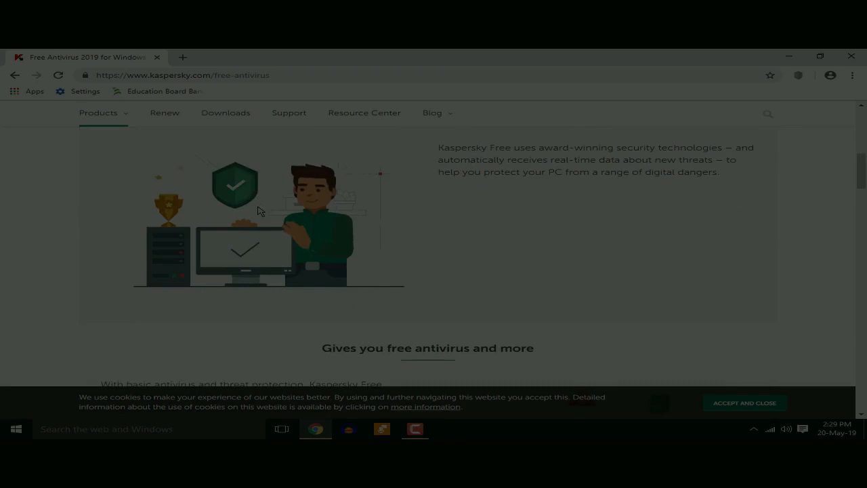
scroll(258, 210, "down", 3)
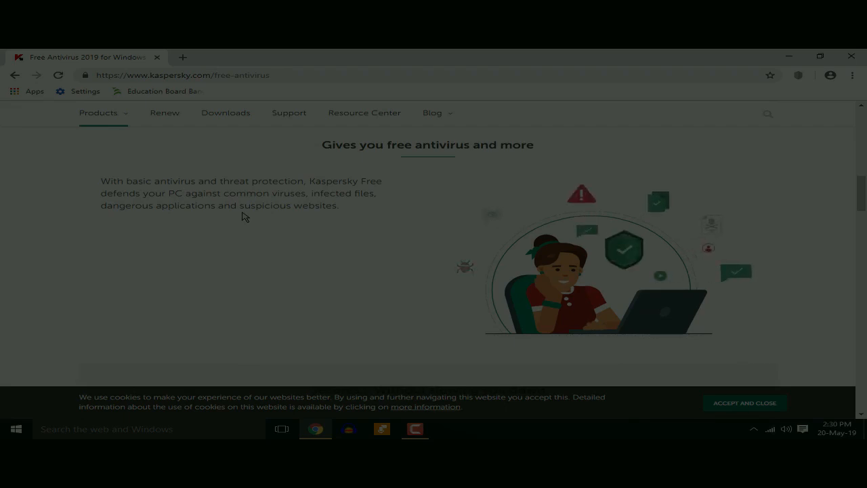
scroll(245, 216, "down", 3)
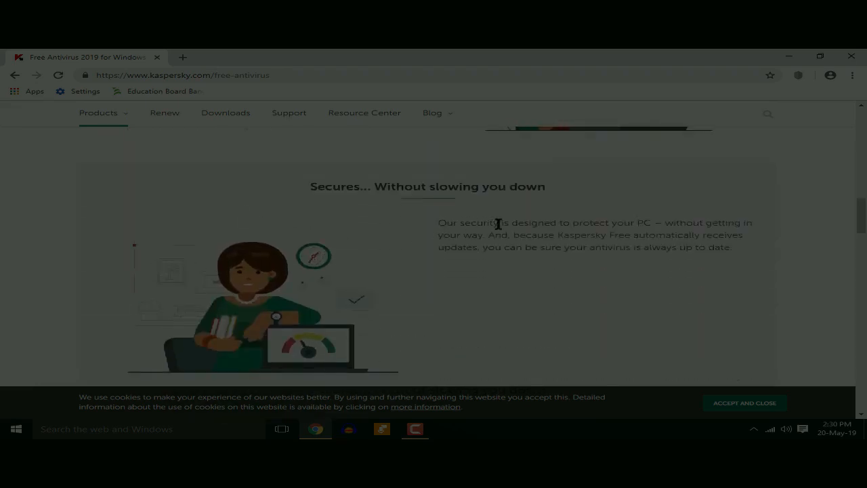
Read and highlight the paragraph under "Secures... Without slowing you down"
left_click_drag(438, 223, 746, 251)
left_click(737, 253)
left_click(440, 224)
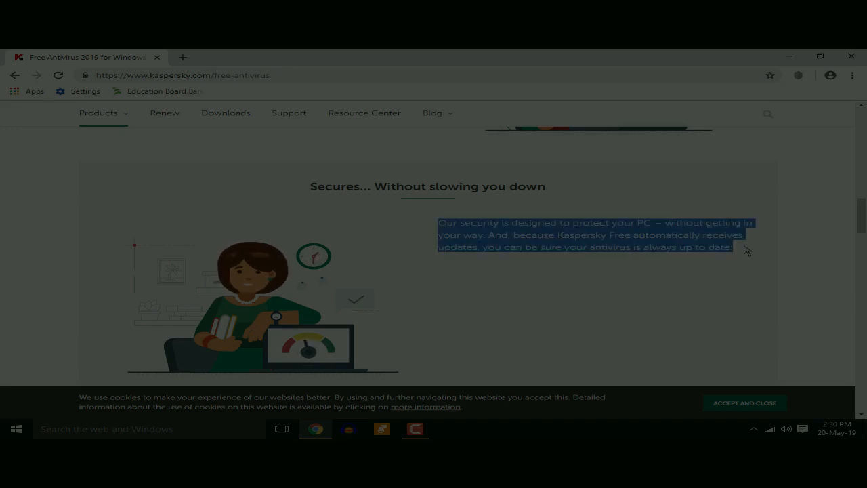
left_click(738, 254)
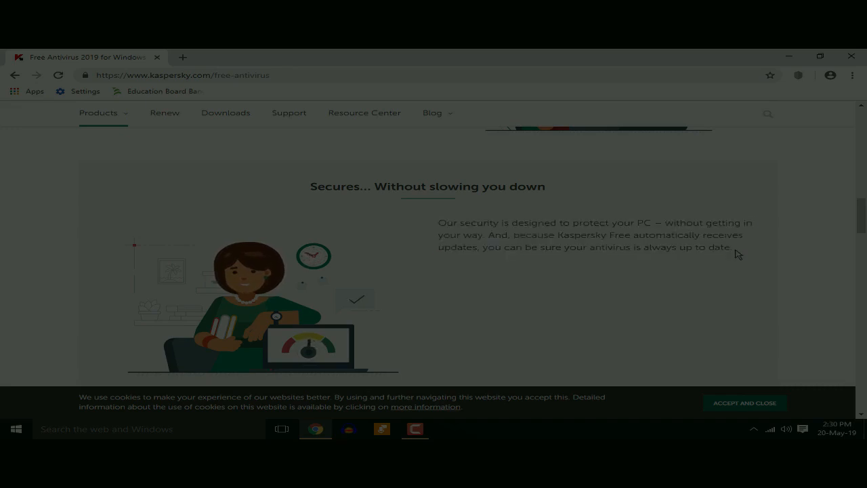
mouse_move(733, 248)
left_mouse_down()
mouse_move(565, 248)
mouse_move(441, 222)
mouse_move(761, 241)
mouse_move(744, 252)
mouse_move(725, 250)
left_mouse_up()
left_click_drag(569, 260, 440, 223)
left_click(441, 223)
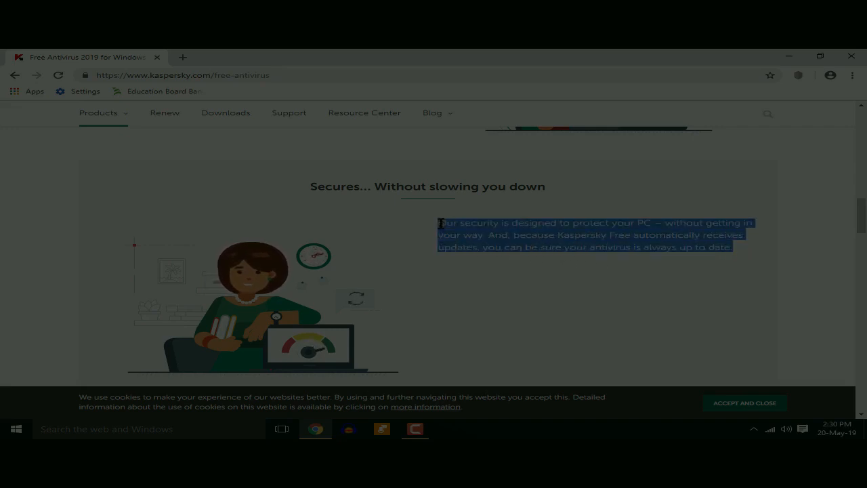
left_click(441, 224)
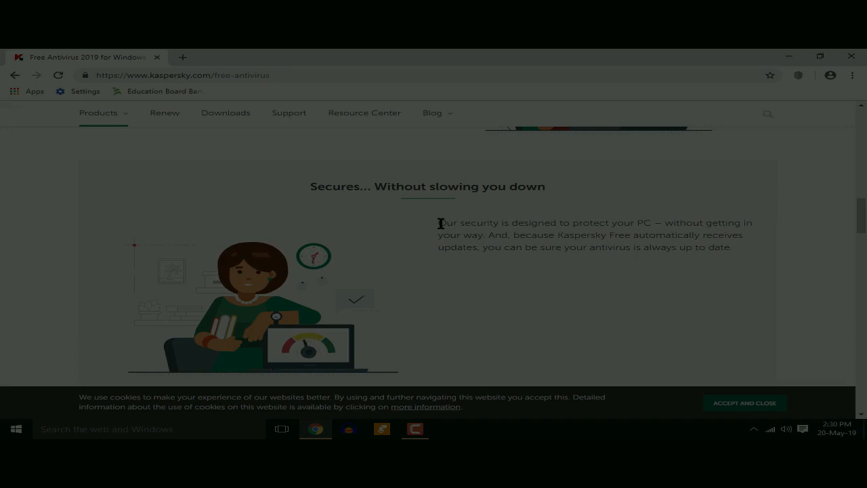
Compare the Kaspersky Free, Internet Security and Total Security features under "Choose your protection level", then return to the page's beginning
scroll(441, 227, "down", 5)
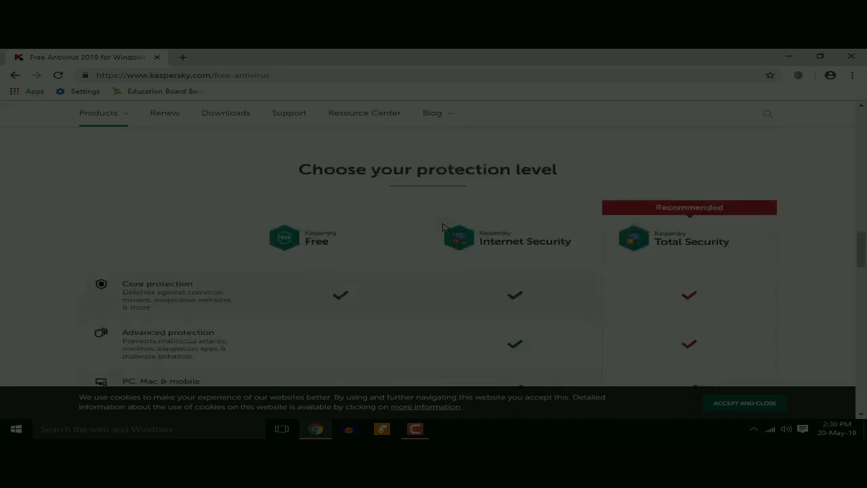
scroll(443, 227, "down", 2)
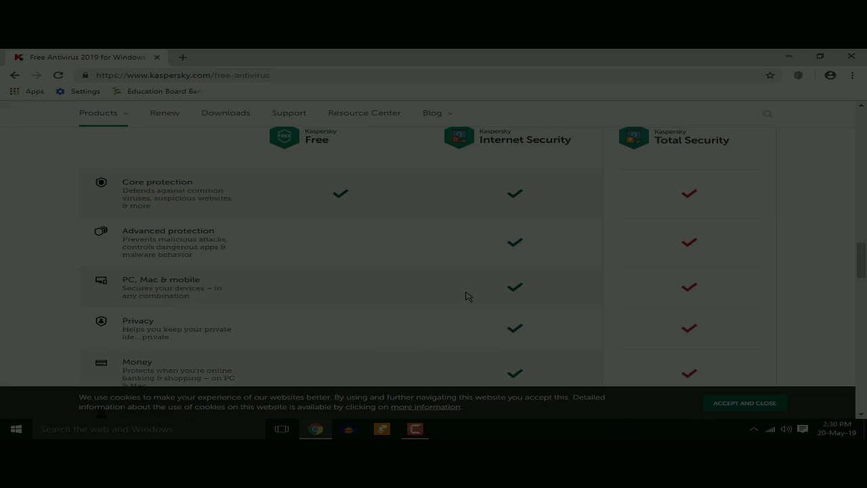
scroll(465, 296, "down", 2)
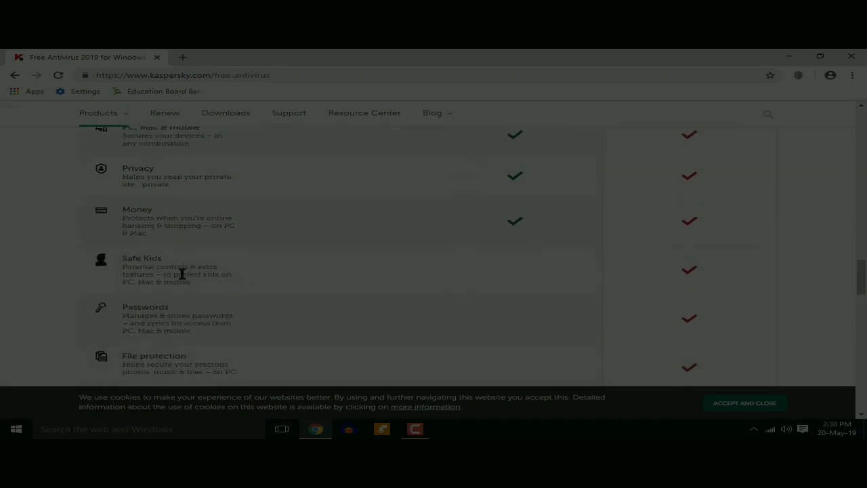
scroll(166, 210, "up", 2)
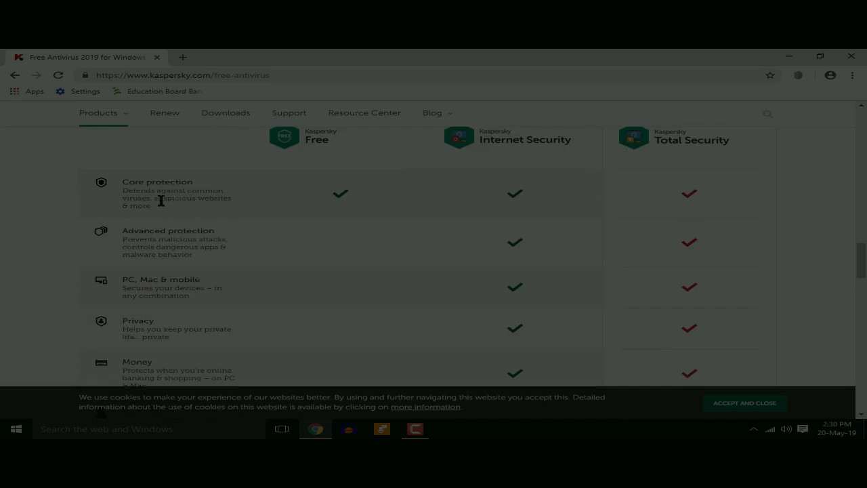
scroll(223, 350, "down", 5)
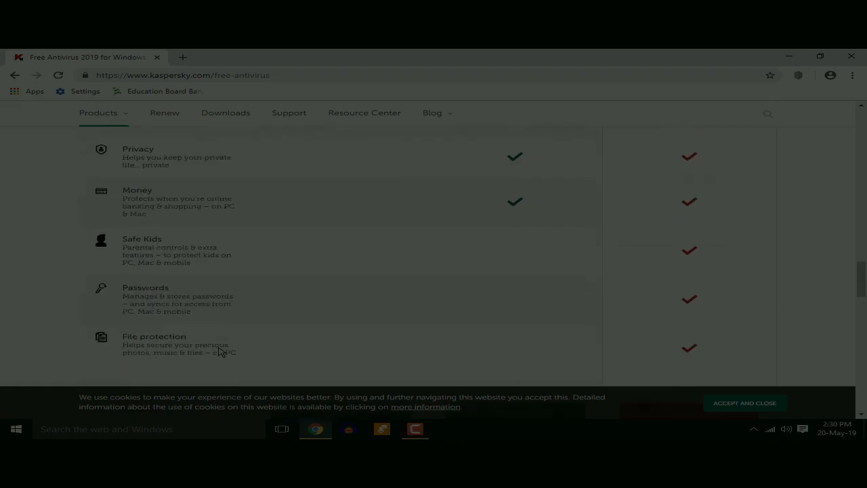
scroll(222, 345, "down", 2)
scroll(223, 339, "up", 1)
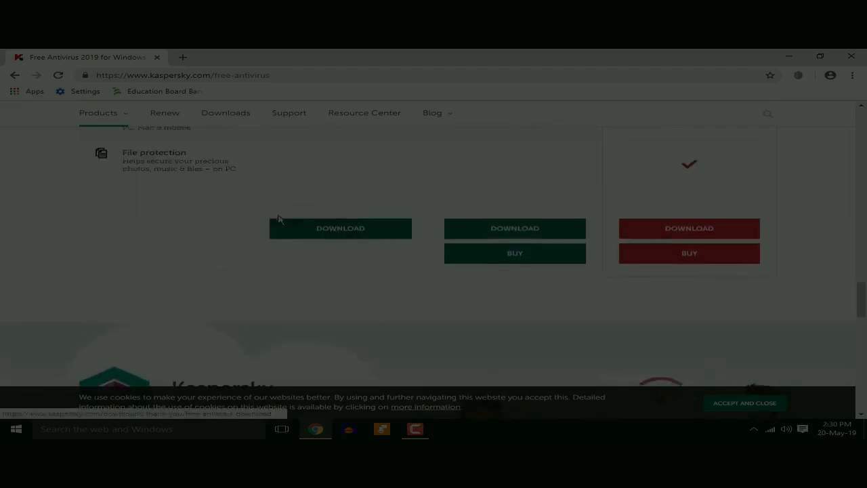
scroll(294, 277, "down", 3)
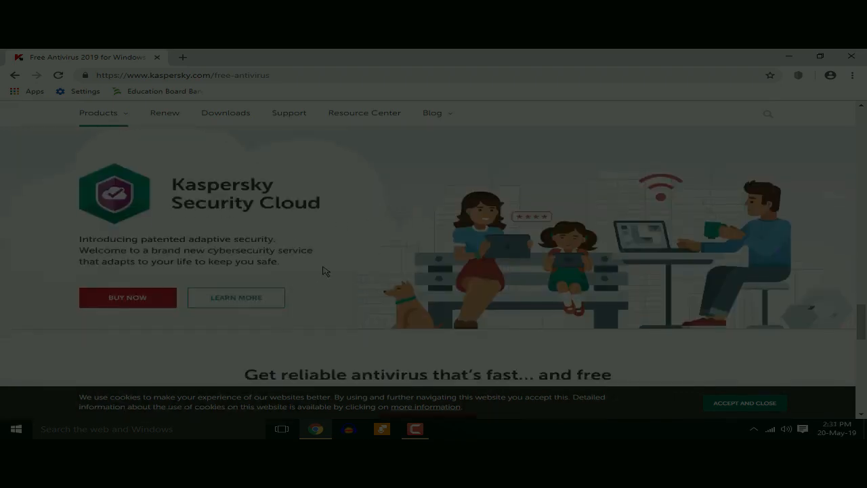
scroll(323, 271, "up", 15)
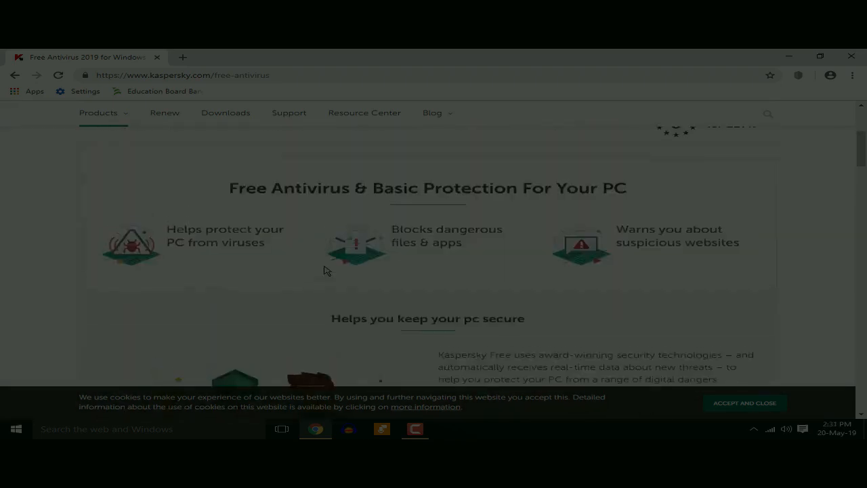
scroll(323, 271, "up", 3)
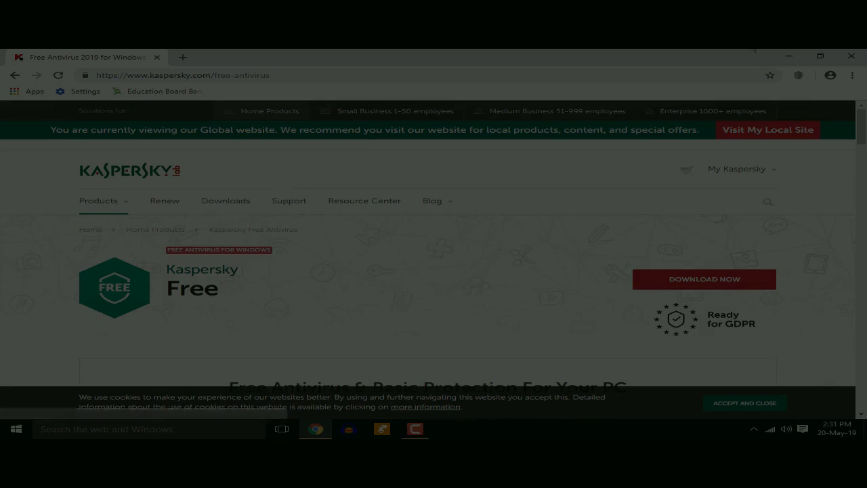
Minimize the browser and refresh the desktop
left_click(789, 58)
right_click(302, 137)
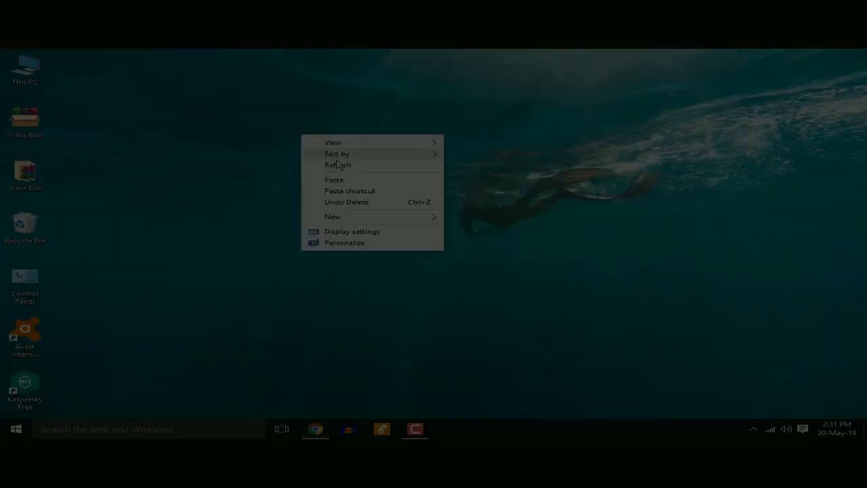
left_click(325, 166)
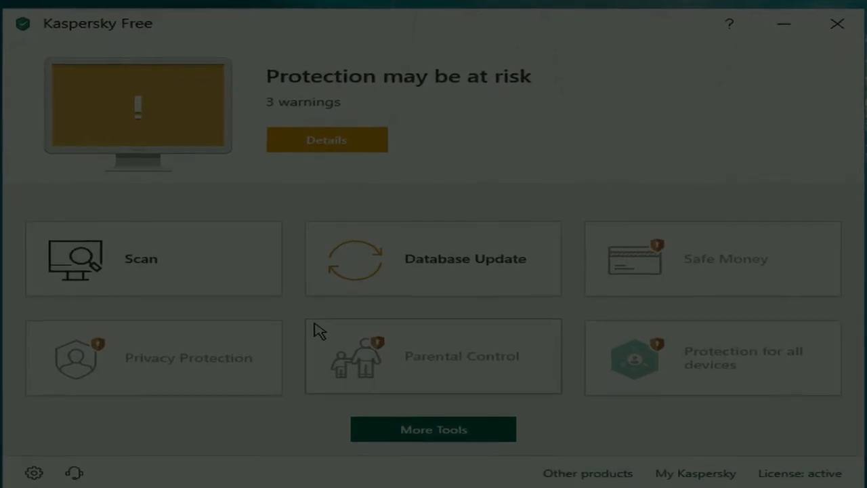
Open the protection warning details in Kaspersky Free and ignore the warnings for DPS-drv.exe and AutoKMS.exe
left_click(359, 144)
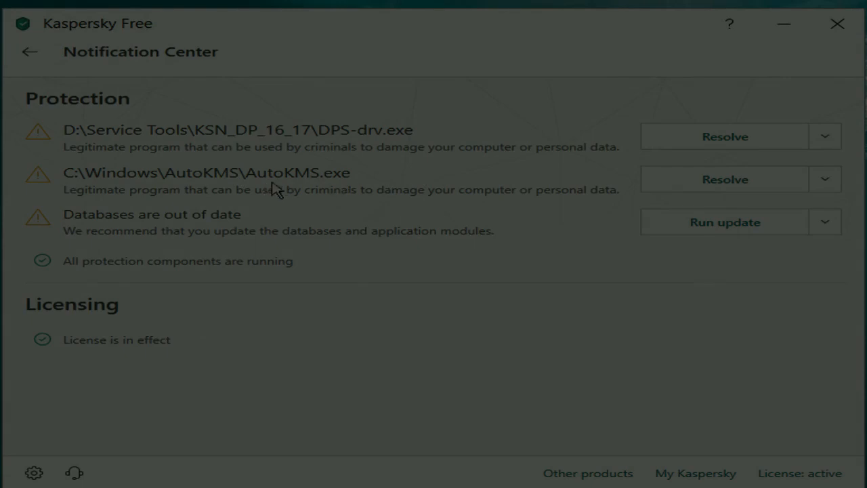
left_click(828, 142)
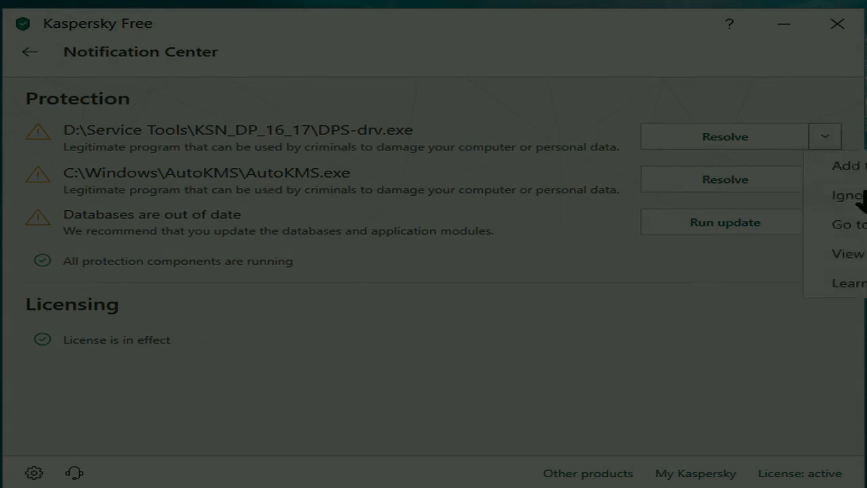
left_click(858, 196)
left_click(838, 139)
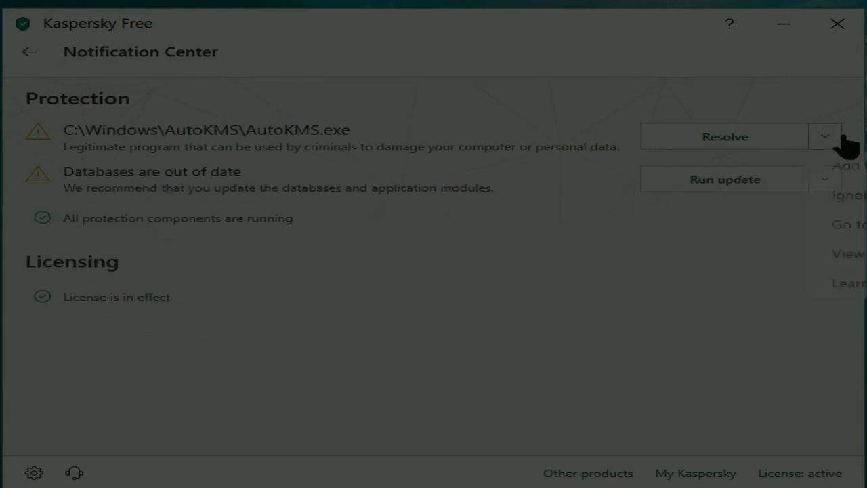
left_click(859, 196)
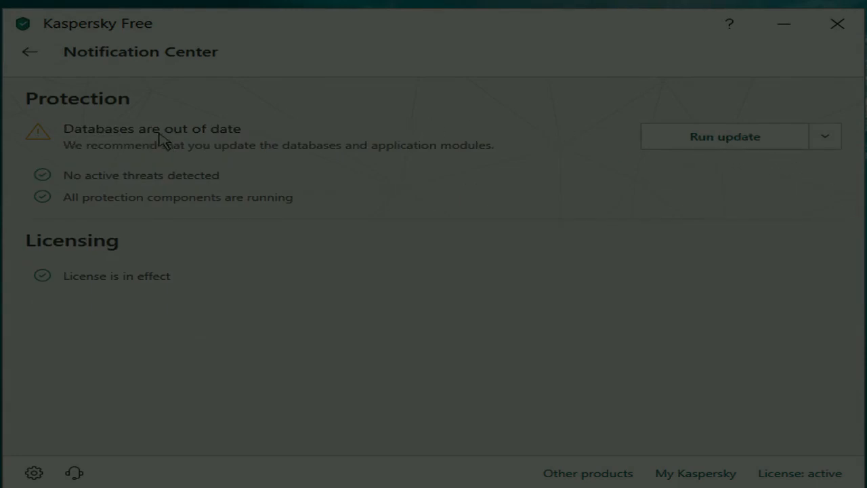
Run the update of databases and application modules, and check the Database Update status
left_click(711, 139)
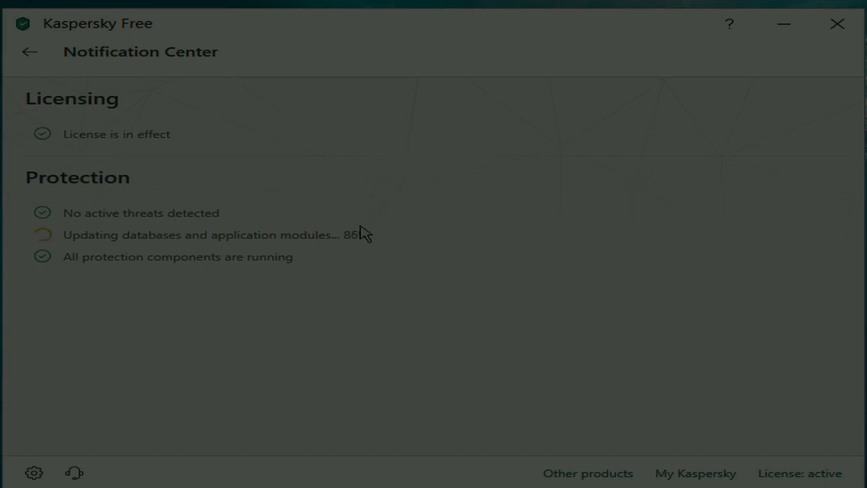
left_click(29, 55)
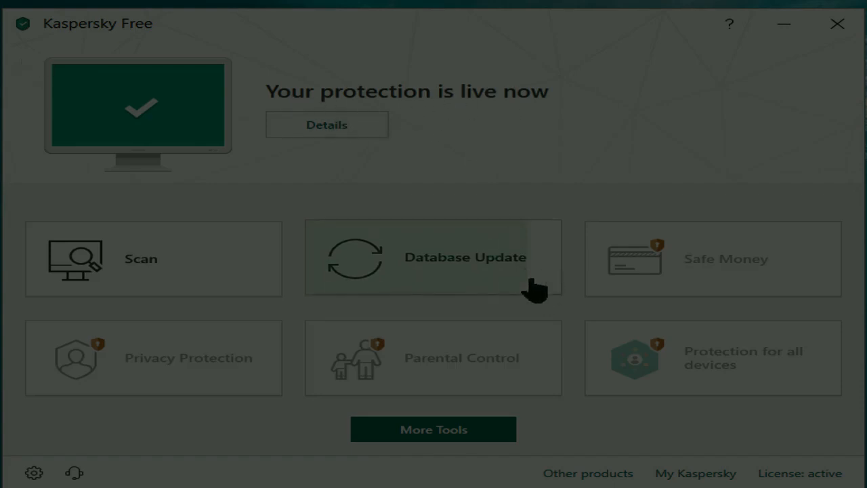
left_click(528, 281)
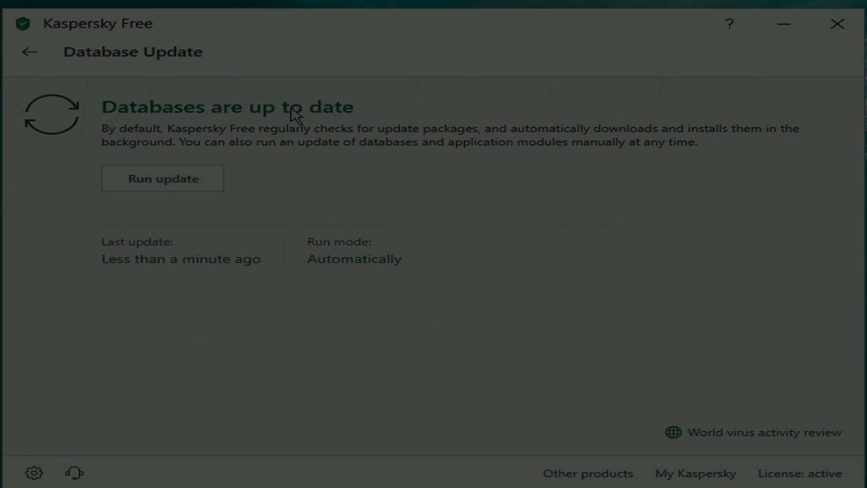
left_click(29, 53)
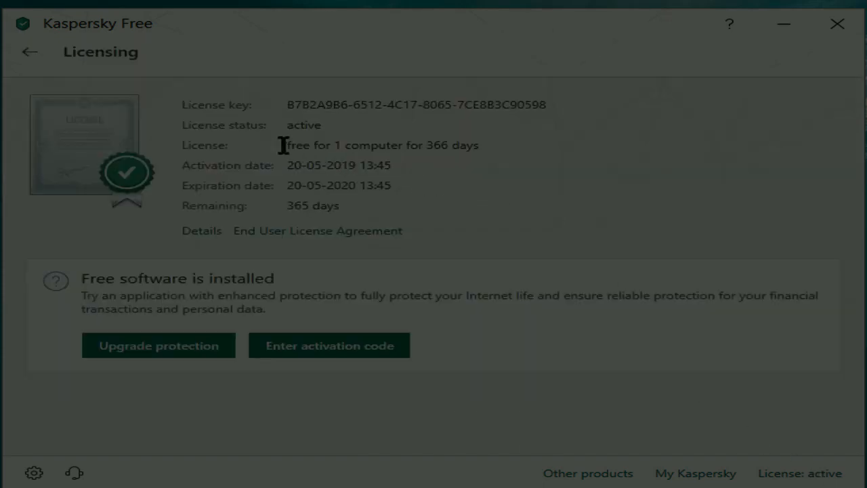
Examine the free license's term, activation date and remaining days on the Licensing page
mouse_move(288, 142)
left_mouse_down()
mouse_move(488, 142)
mouse_move(283, 147)
left_mouse_up()
left_click(488, 142)
left_click(333, 165)
left_click_drag(287, 207, 342, 207)
left_click(364, 207)
triple_click(427, 144)
left_click_drag(466, 143, 426, 147)
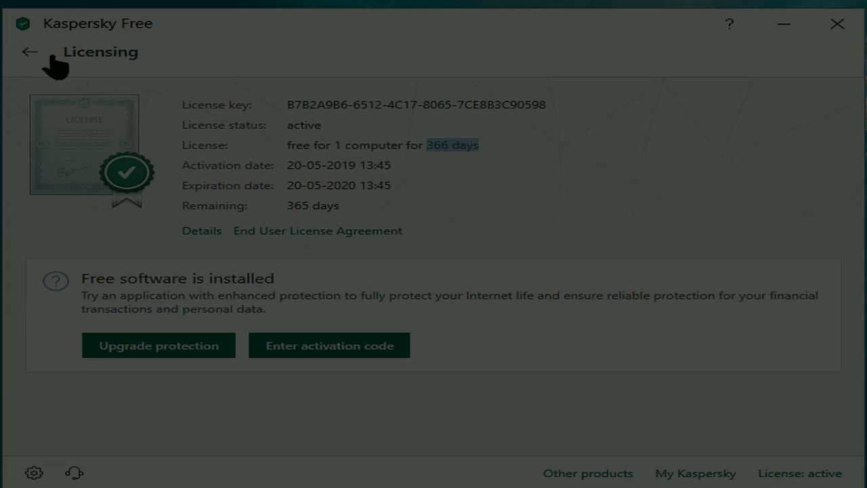
Examine the license term beside the activation date on the Licensing page, and return to the main window
left_click(348, 166)
mouse_move(425, 147)
left_mouse_down()
mouse_move(489, 149)
mouse_move(426, 145)
left_mouse_up()
left_click(485, 156)
left_click_drag(483, 145, 429, 147)
left_click(474, 187)
left_click(30, 57)
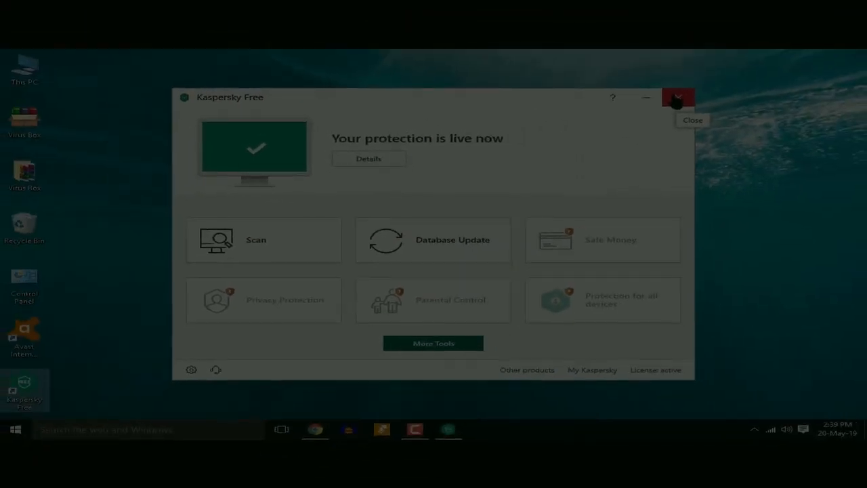
Close the Kaspersky Free window and refresh the desktop
left_click(677, 100)
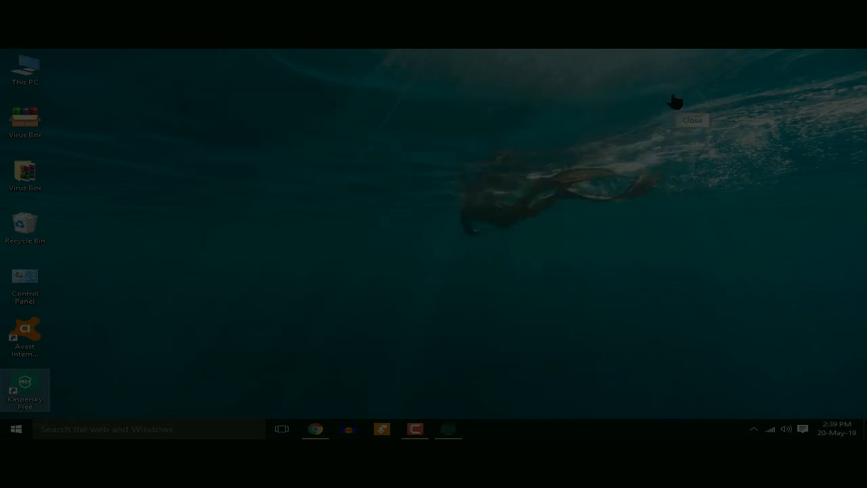
right_click(637, 96)
left_click(662, 125)
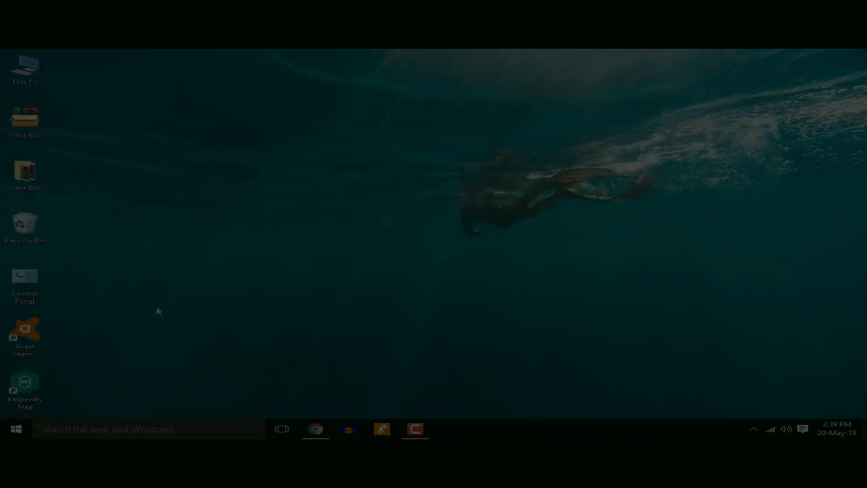
Reopen Kaspersky Free, set the scan settings' action on threat detection to Notify, and close the program window
double_click(25, 384)
left_click(628, 194)
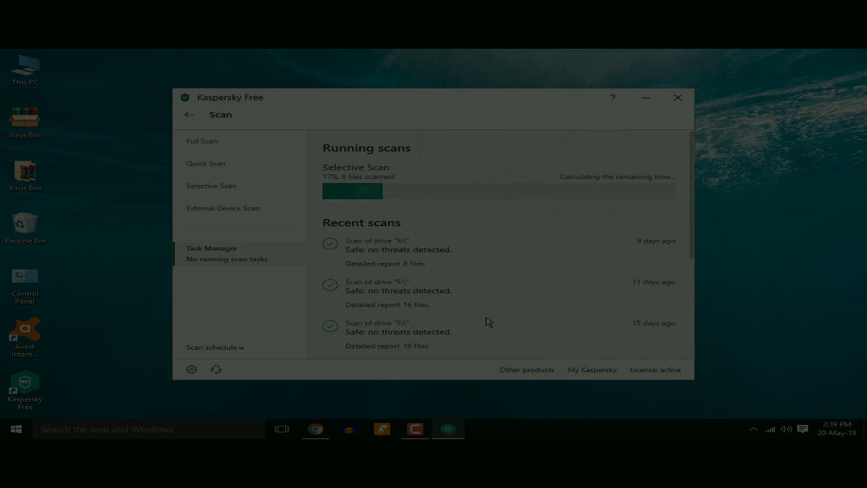
left_click(190, 114)
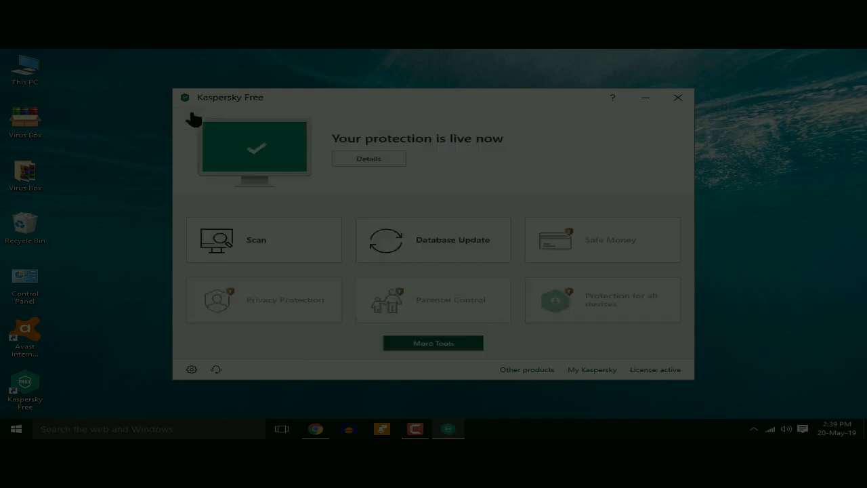
left_click(191, 369)
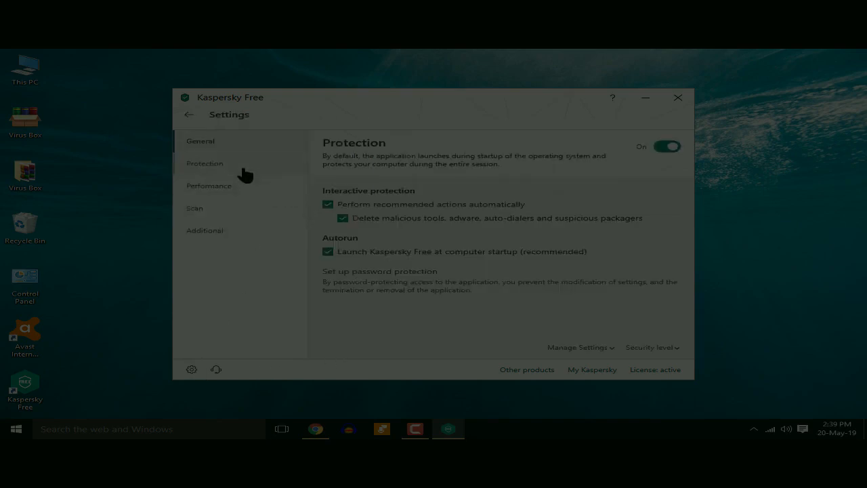
left_click(221, 212)
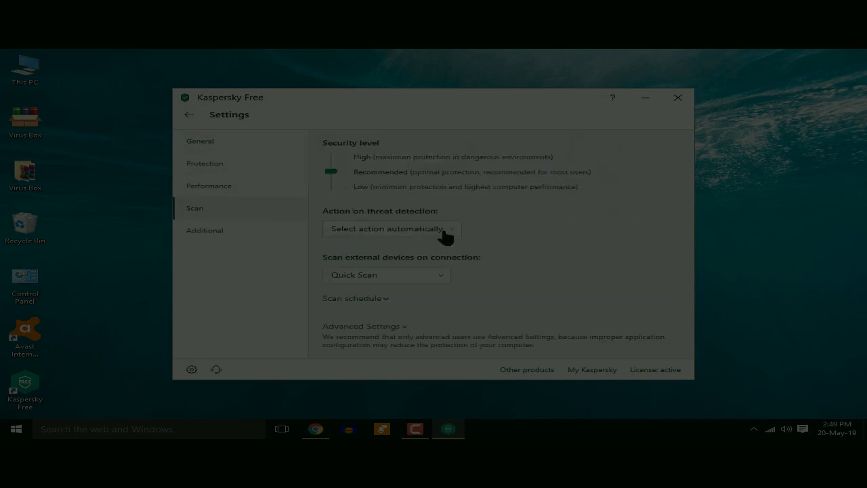
left_click(445, 231)
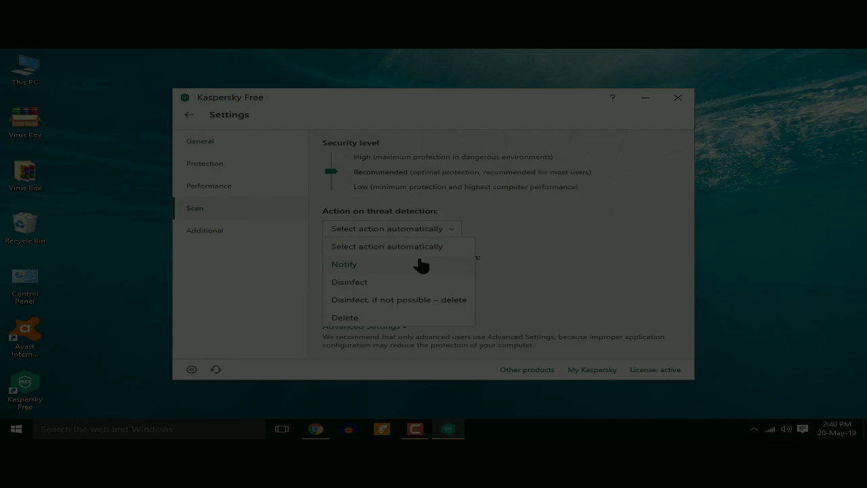
left_click(375, 268)
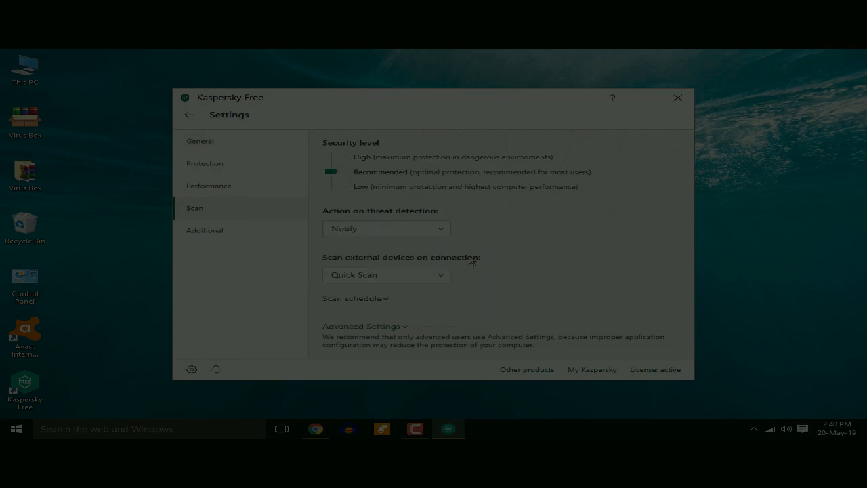
left_click(190, 116)
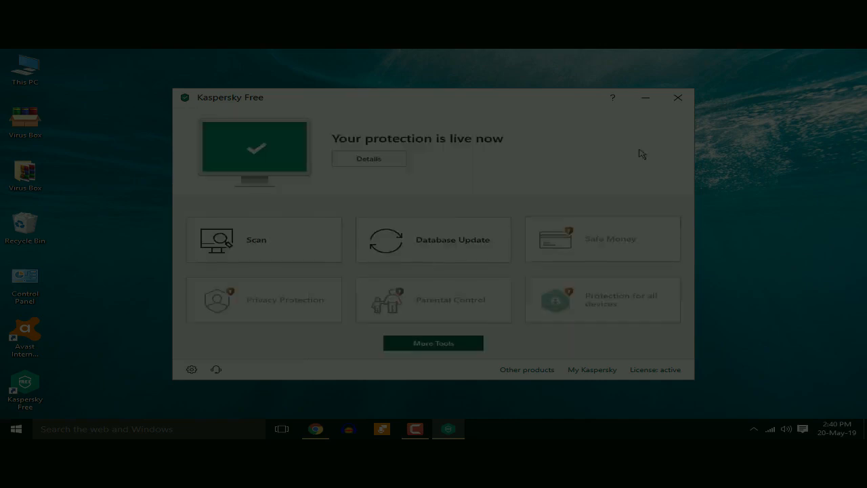
left_click(677, 98)
Refresh the desktop and scan the Virus Box folder for viruses with Kaspersky
right_click(274, 165)
left_click(298, 194)
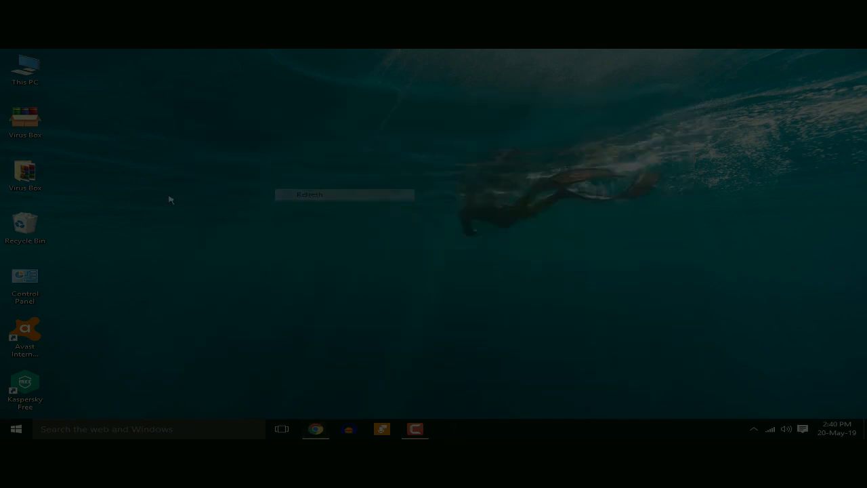
right_click(34, 176)
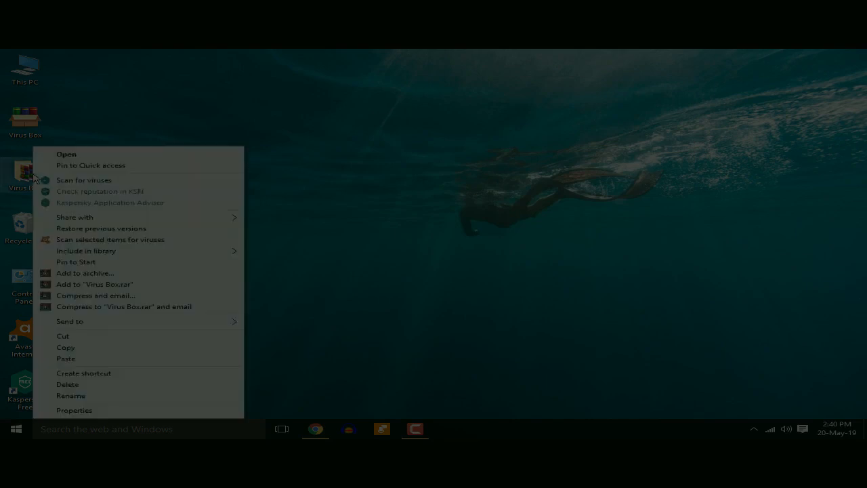
left_click(79, 180)
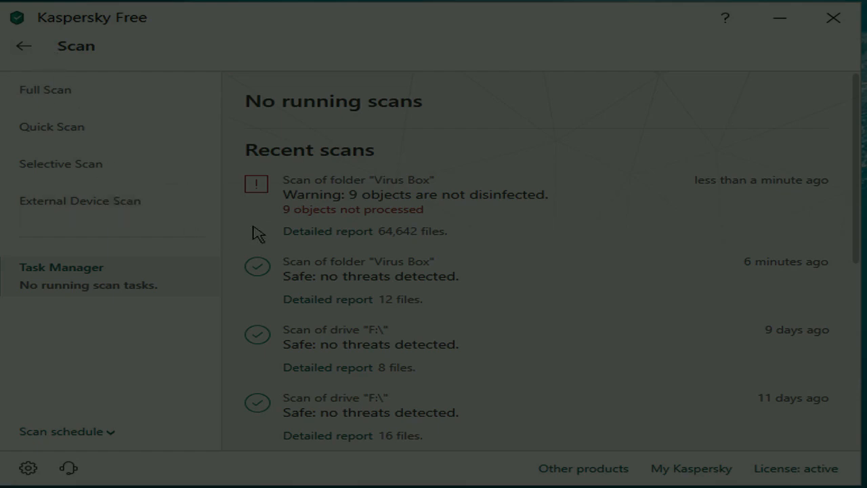
Review the detailed report of the latest Virus Box folder scan and return to the Scan window
left_click(328, 231)
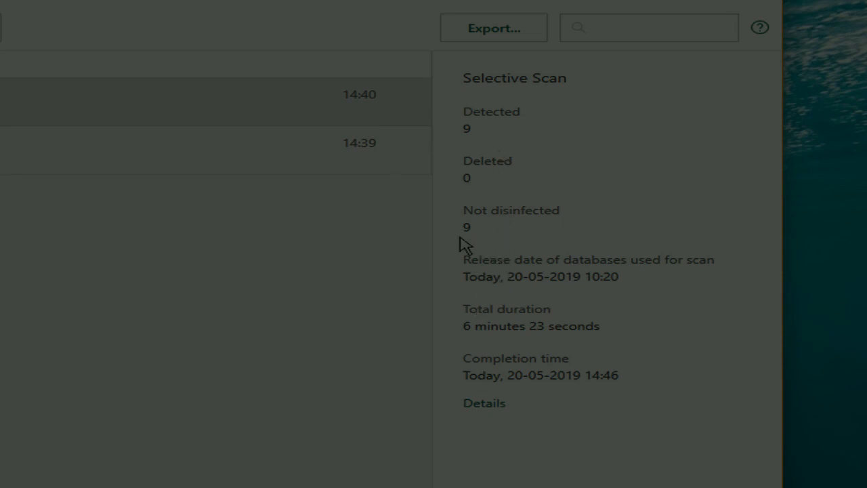
key("alt+Tab")
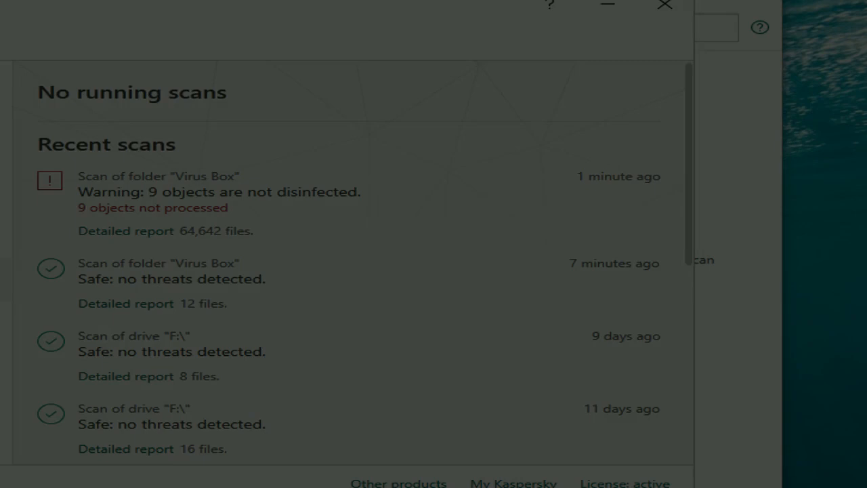
left_click_drag(126, 13, 6, 34)
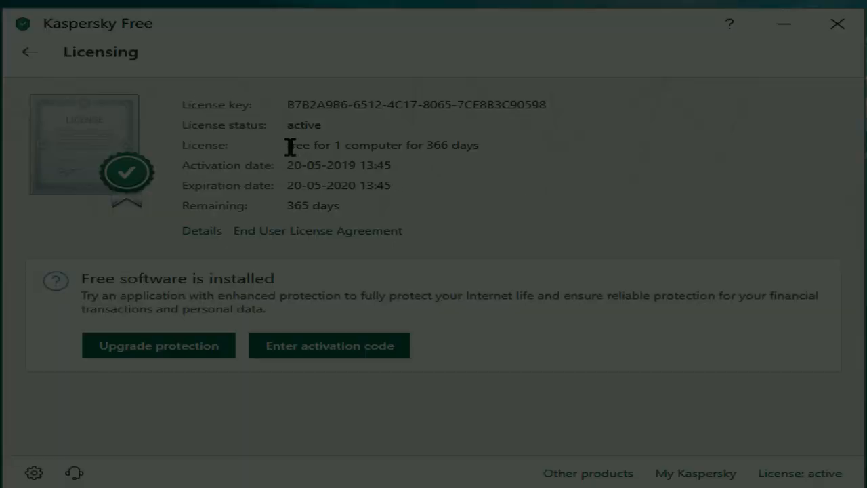
Examine the free license's type, term in days and remaining time on the Licensing page
mouse_move(289, 144)
left_mouse_down()
mouse_move(487, 142)
mouse_move(286, 145)
left_mouse_up()
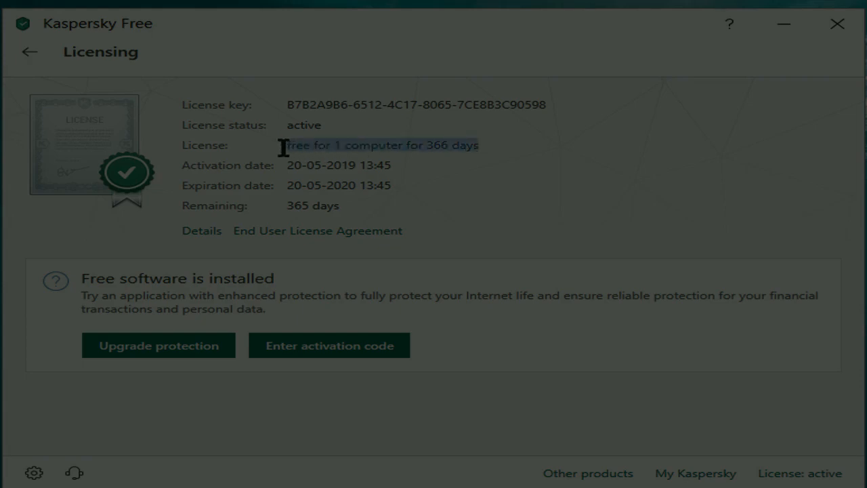
left_click(332, 163)
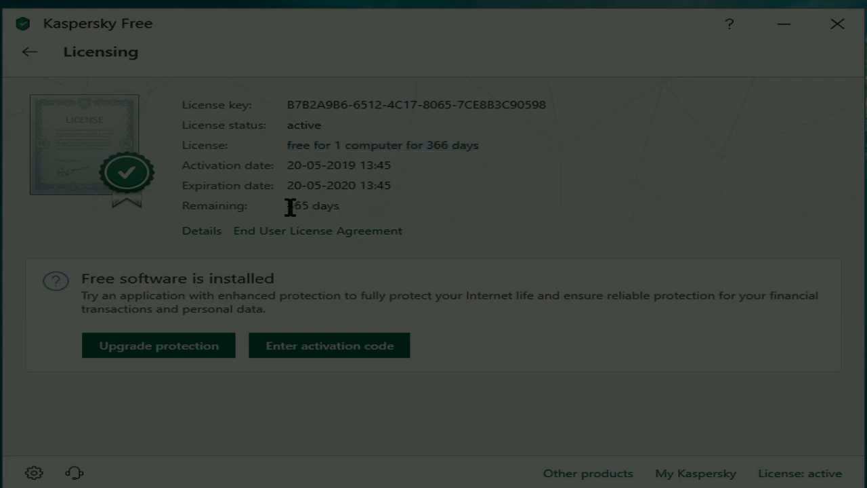
left_click_drag(290, 207, 347, 206)
left_click(351, 207)
triple_click(429, 145)
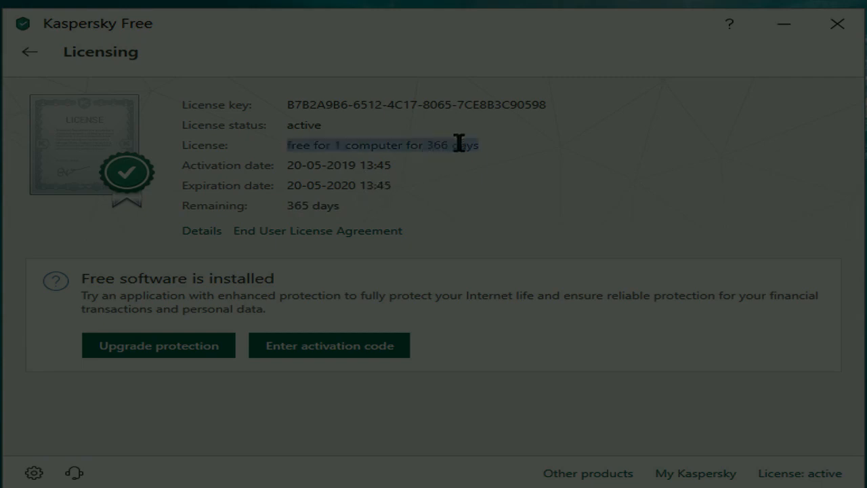
left_click(447, 145)
mouse_move(429, 145)
left_mouse_down()
mouse_move(486, 147)
mouse_move(426, 145)
left_mouse_up()
left_click(486, 146)
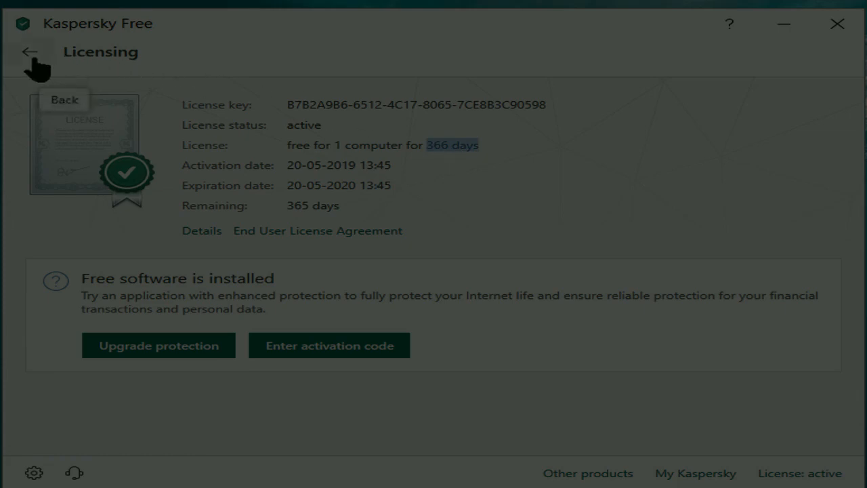
left_click(359, 164)
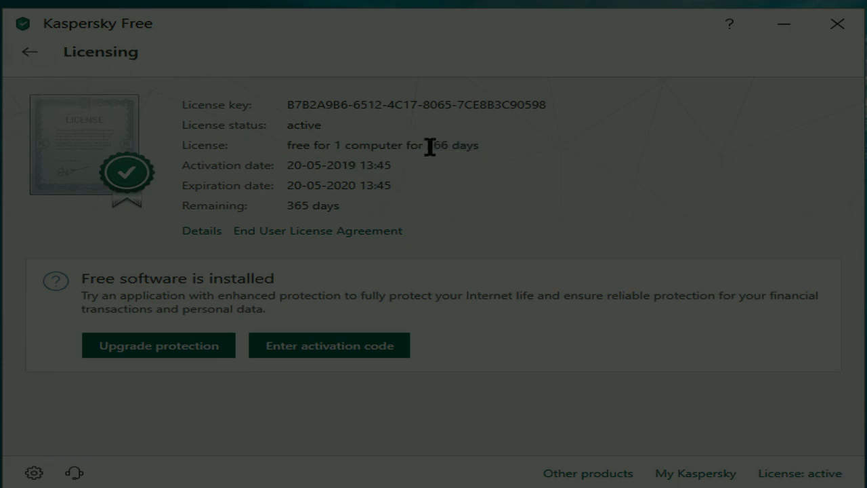
mouse_move(428, 145)
left_mouse_down()
mouse_move(488, 151)
mouse_move(428, 149)
left_mouse_up()
left_click(488, 151)
left_click_drag(483, 145, 430, 148)
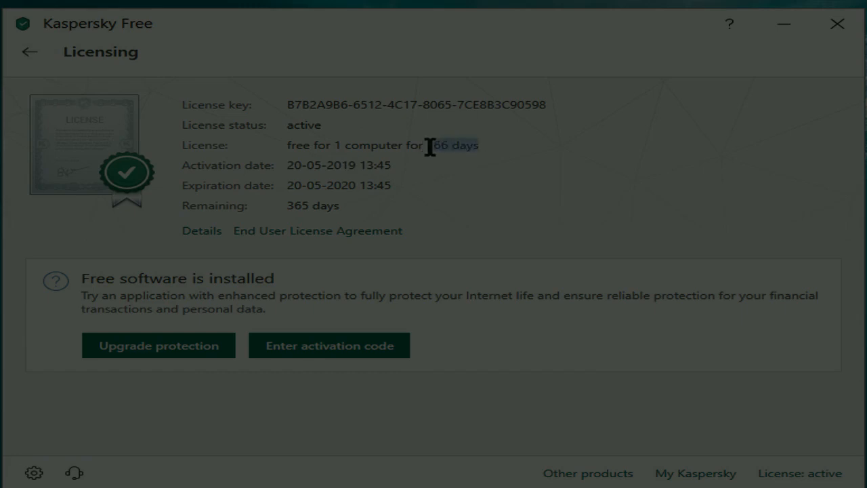